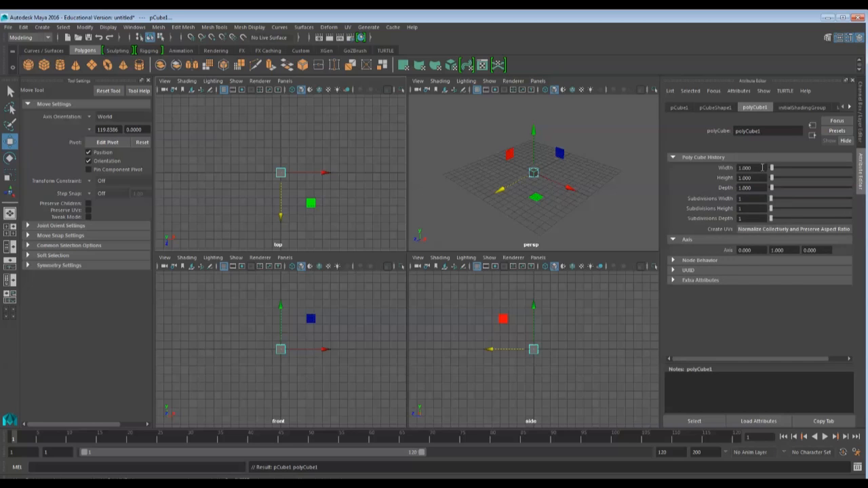
# Set the polygon cube's width, height and depth to 5
pyautogui.write('5')
pyautogui.press('Tab')
pyautogui.write('5')
pyautogui.press('Tab')
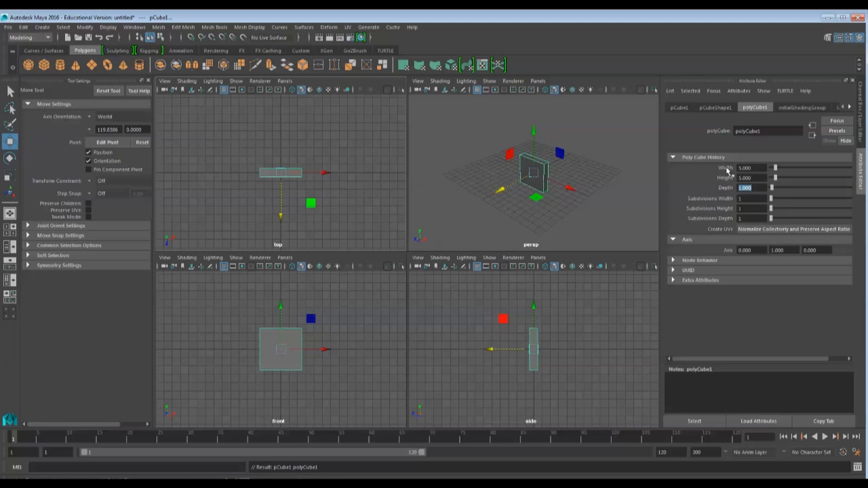
pyautogui.write('5')
pyautogui.press('Tab')
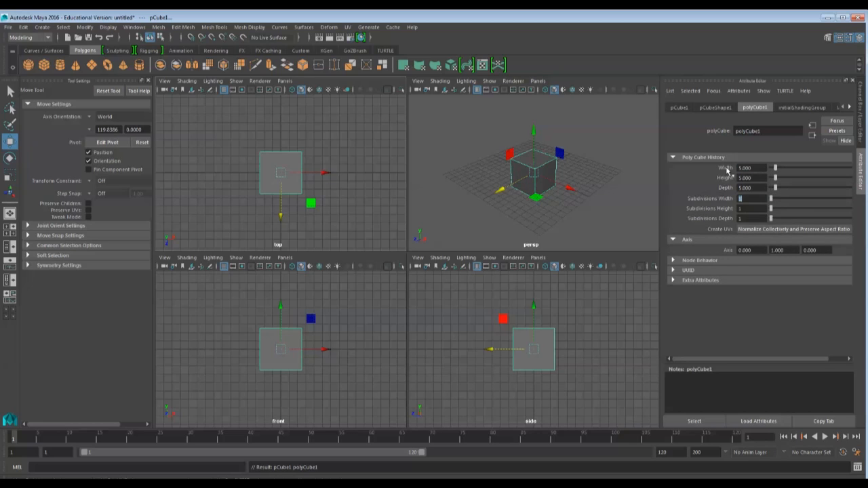
# Maximize the perspective view, switch the cube to edge selection and select all of its edges
pyautogui.click(596, 169)
pyautogui.press('space')
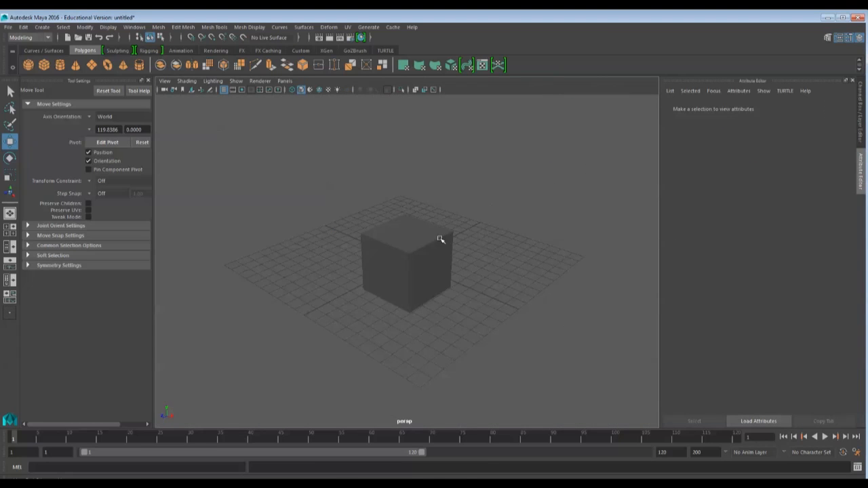
pyautogui.rightClick(441, 237)
pyautogui.moveTo(439, 239); pyautogui.dragTo(439, 201, button='right')
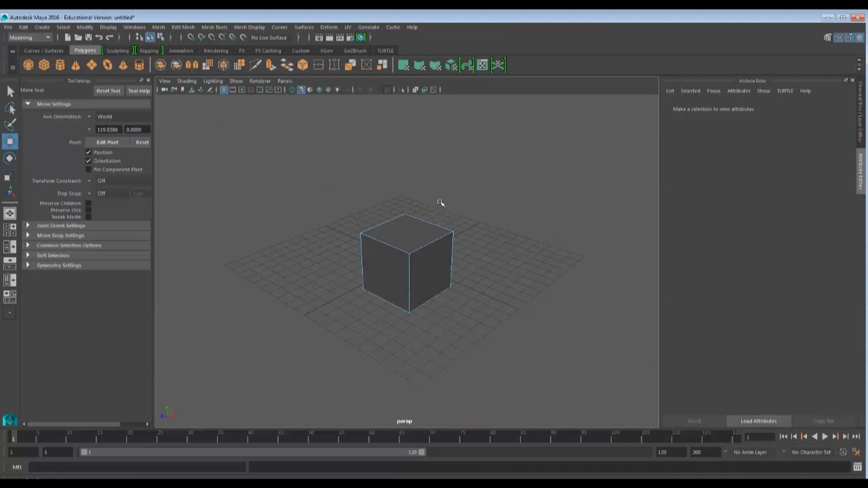
pyautogui.moveTo(320, 248); pyautogui.dragTo(418, 228)
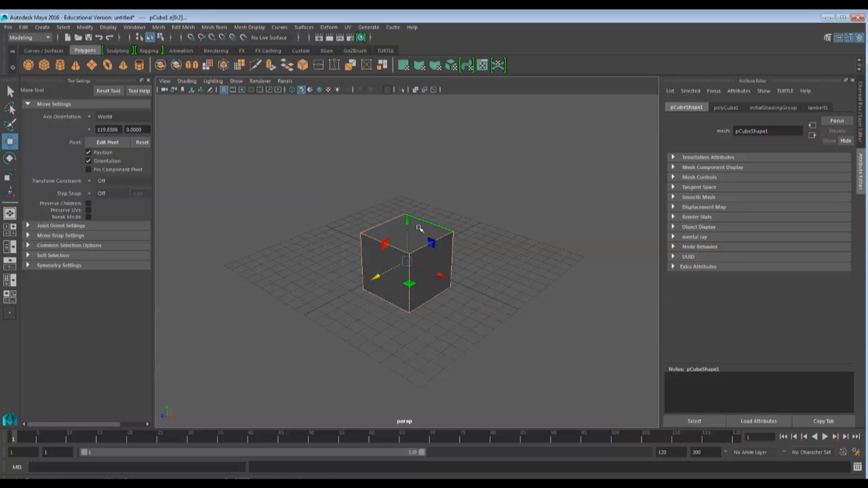
pyautogui.keyDown('alt'); pyautogui.moveTo(526, 258); pyautogui.dragTo(441, 267); pyautogui.keyUp('alt')
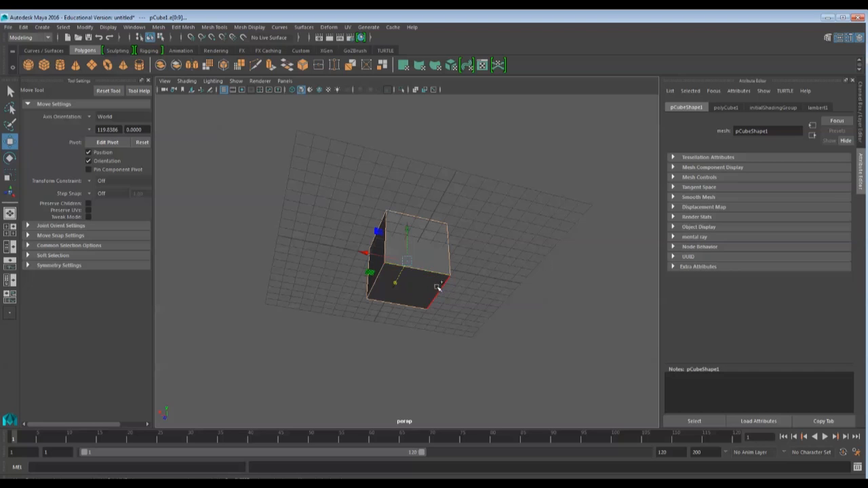
pyautogui.keyDown('shift'); pyautogui.click(441, 288); pyautogui.keyUp('shift')
pyautogui.keyDown('alt'); pyautogui.moveTo(535, 262); pyautogui.dragTo(534, 309); pyautogui.keyUp('alt')
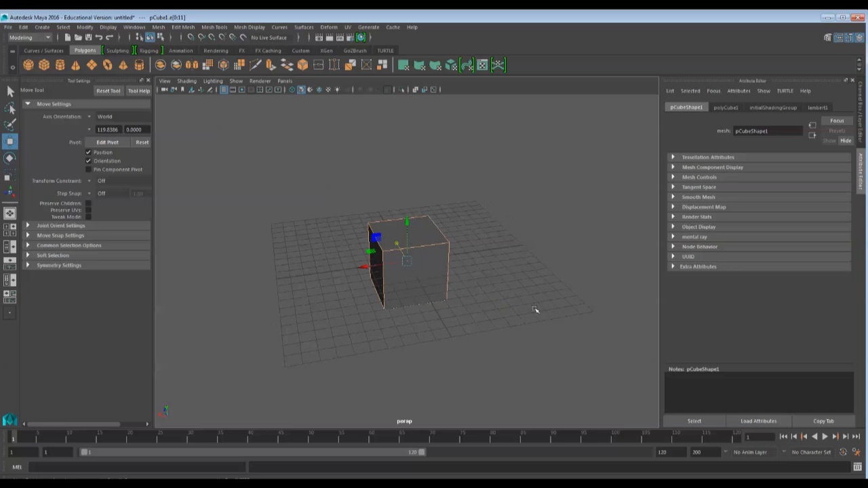
# Bevel the selected cube edges with a fractional width of 0.3 and 3 segments
pyautogui.click(182, 27)
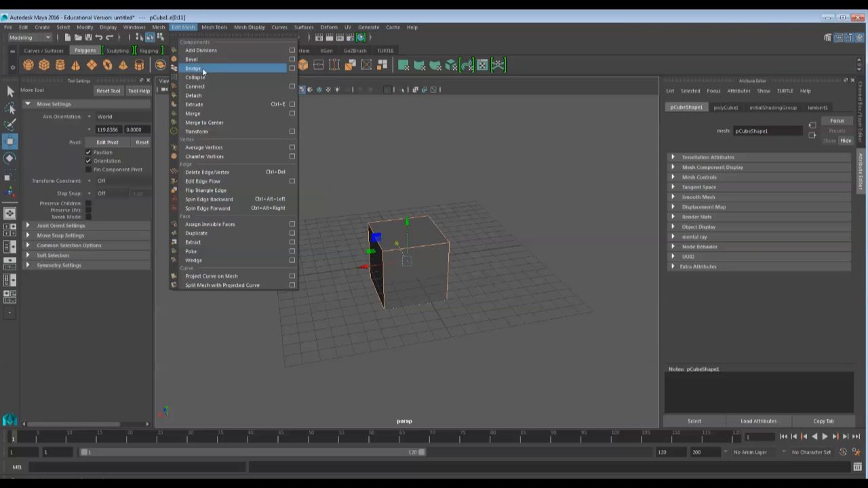
pyautogui.click(292, 61)
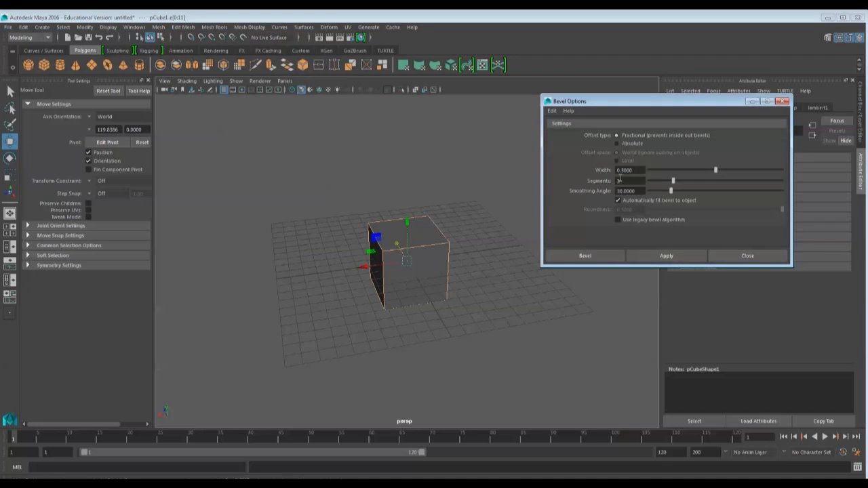
pyautogui.moveTo(636, 170); pyautogui.dragTo(621, 170)
pyautogui.write('3')
pyautogui.click(603, 256)
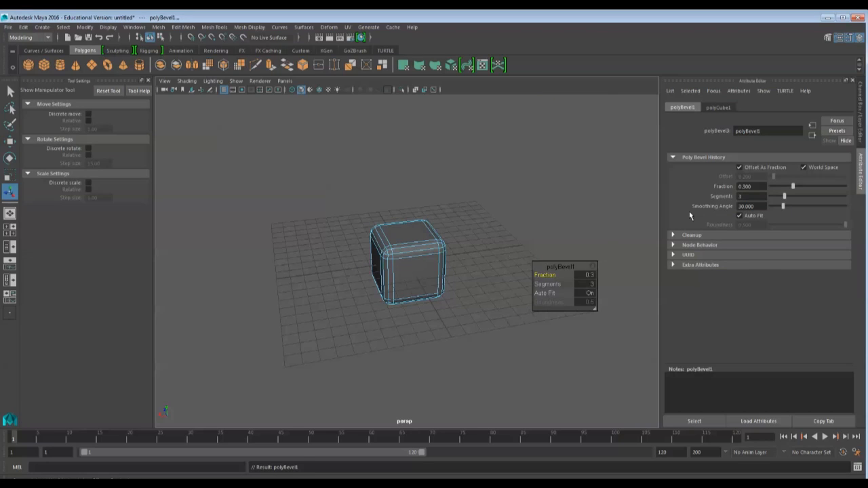
# Try a bevel fraction of 0.2 on the cube
pyautogui.click(585, 275)
pyautogui.write('.2')
pyautogui.press('Return')
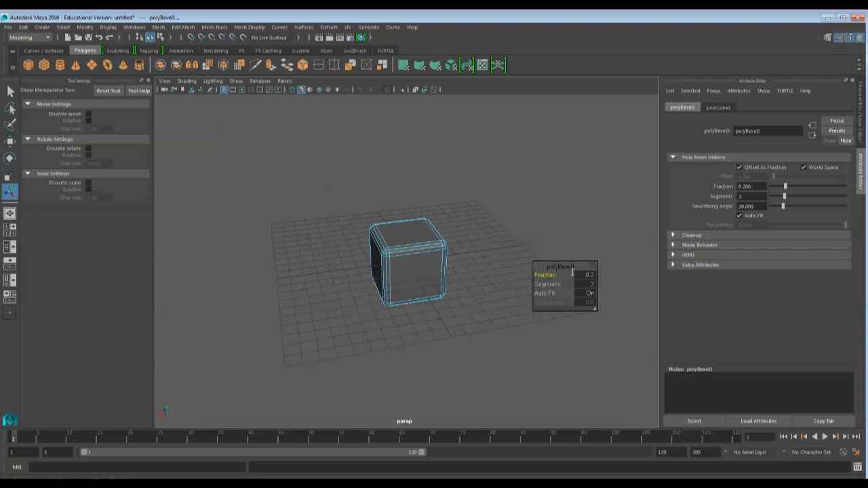
# Set the bevel fraction to 0.15 and return to object mode with the whole cube selected
pyautogui.click(592, 274)
pyautogui.write('.15')
pyautogui.press('Return')
pyautogui.click(510, 250)
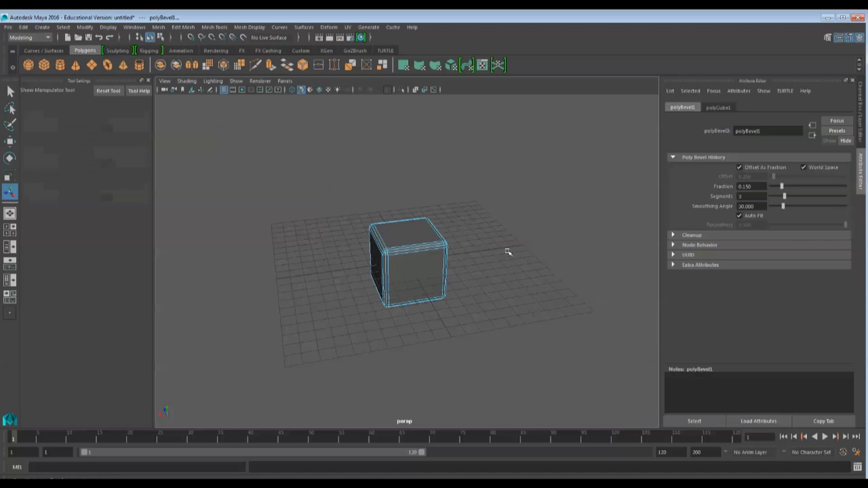
pyautogui.moveTo(423, 228); pyautogui.dragTo(448, 216, button='right')
pyautogui.click(428, 229)
pyautogui.keyDown('alt'); pyautogui.moveTo(499, 246); pyautogui.dragTo(532, 248); pyautogui.keyUp('alt')
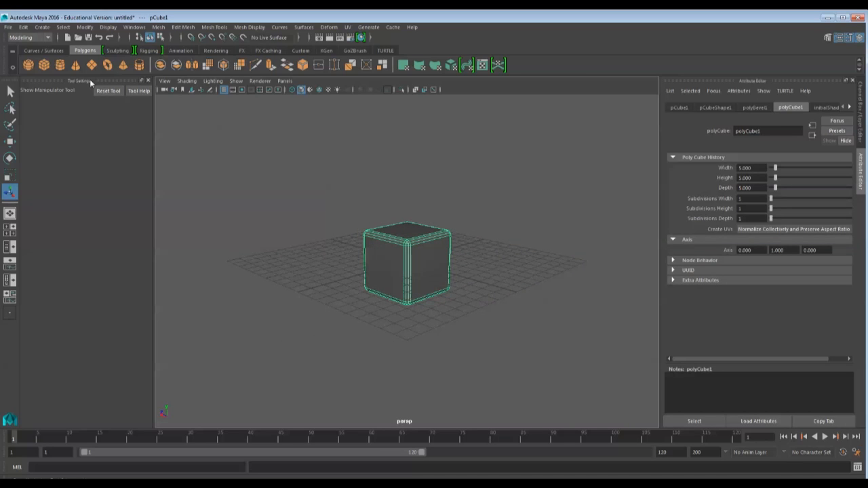
# Create a polygon sphere and move it about 6.5 units along X, out in front of the cube
pyautogui.click(44, 28)
pyautogui.moveTo(75, 59)
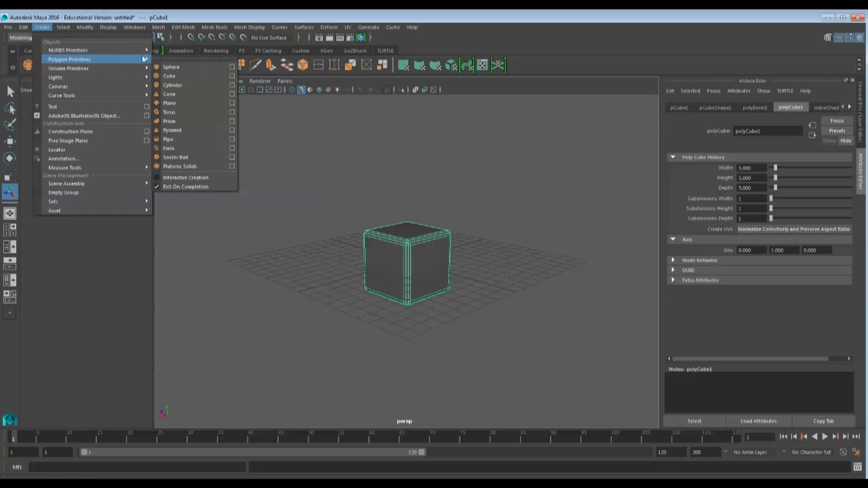
pyautogui.click(169, 67)
pyautogui.press('w')
pyautogui.moveTo(377, 269); pyautogui.dragTo(303, 288)
# Rename the sphere as pip and set its radius to 0.5
pyautogui.click(681, 108)
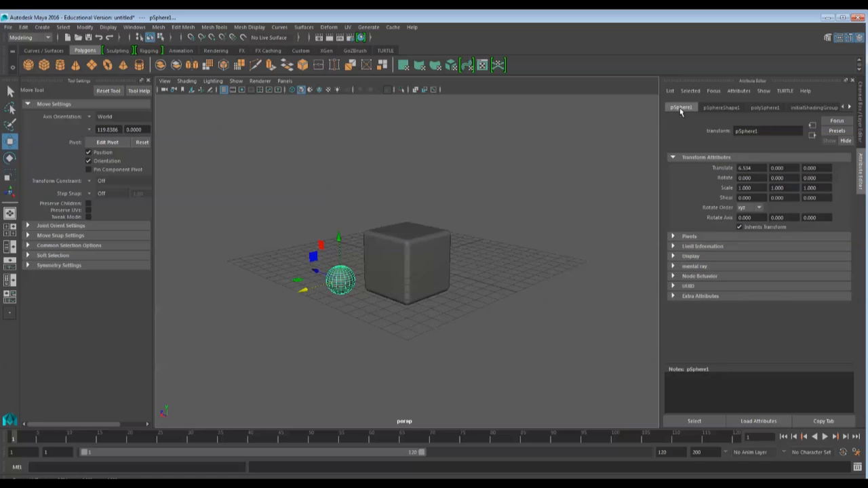
pyautogui.doubleClick(762, 132)
pyautogui.write('pip')
pyautogui.press('Return')
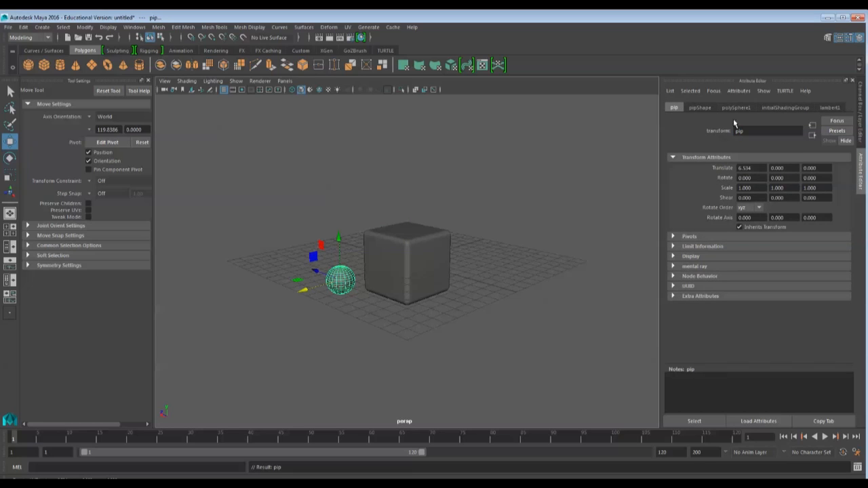
pyautogui.click(736, 108)
pyautogui.moveTo(755, 167); pyautogui.dragTo(720, 172)
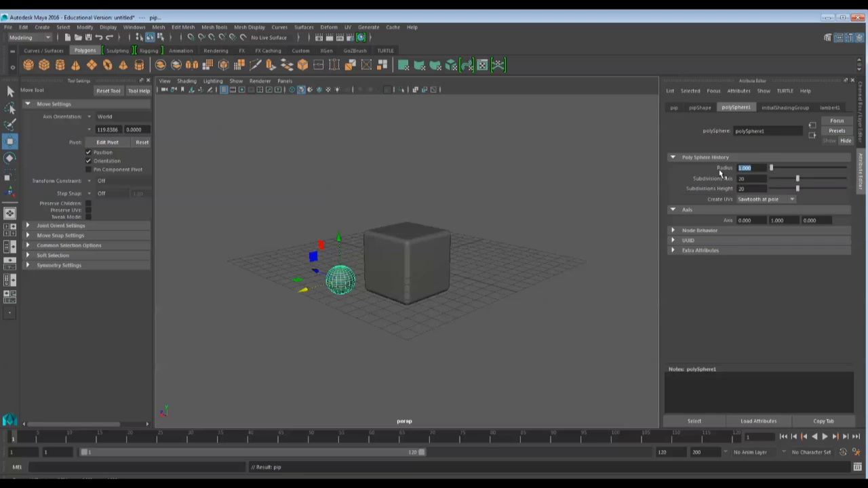
pyautogui.write('0.5')
pyautogui.press('Return')
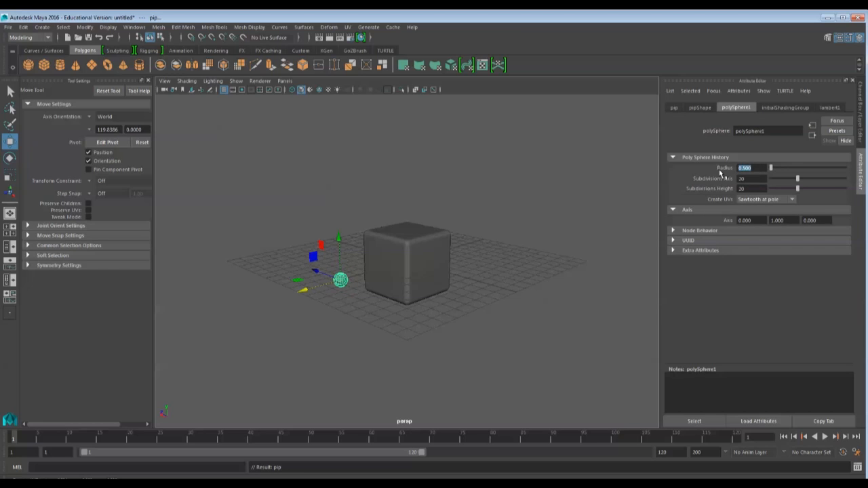
# Reset the Duplicate Special settings and make three copies of the pip sphere, offset 1.2 along Z
pyautogui.keyDown('alt'); pyautogui.moveTo(475, 277); pyautogui.dragTo(521, 265); pyautogui.keyUp('alt')
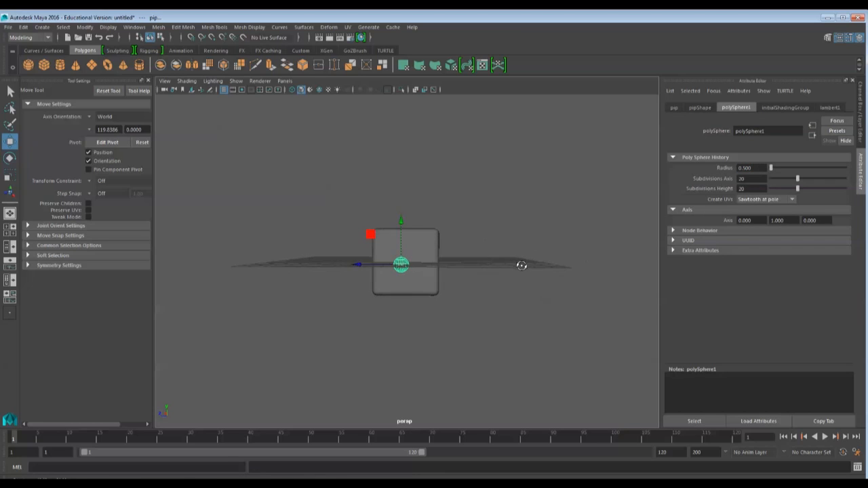
pyautogui.click(24, 27)
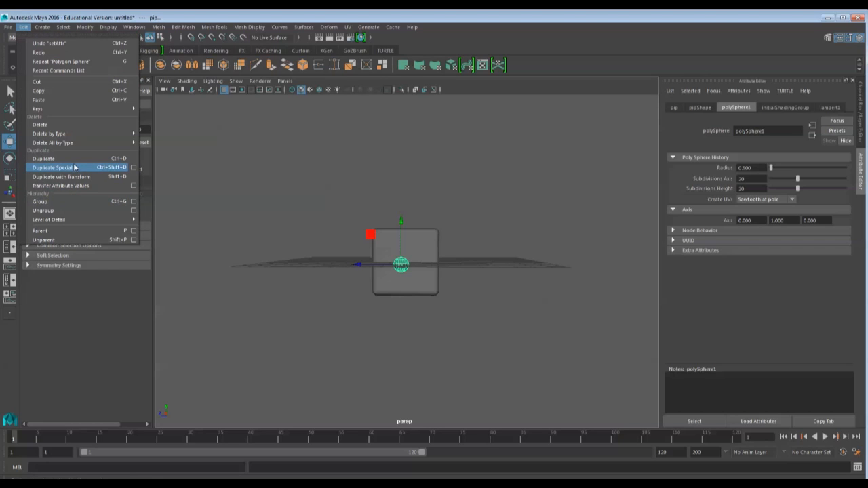
pyautogui.click(134, 167)
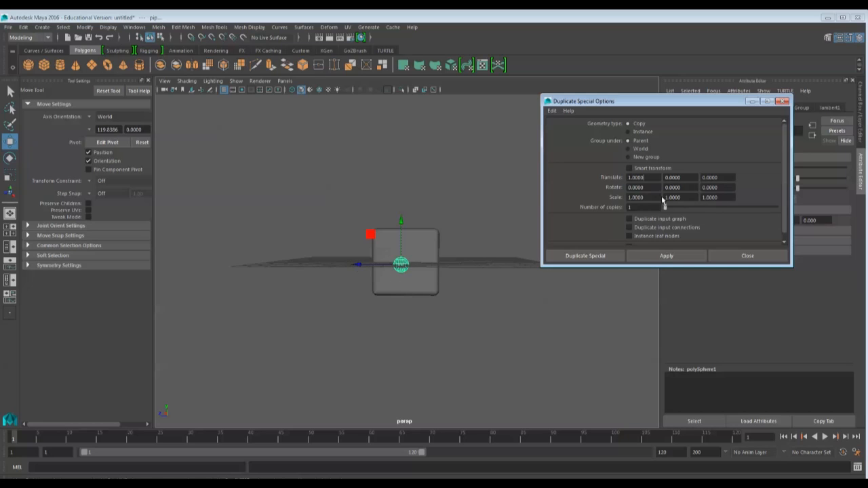
pyautogui.click(552, 111)
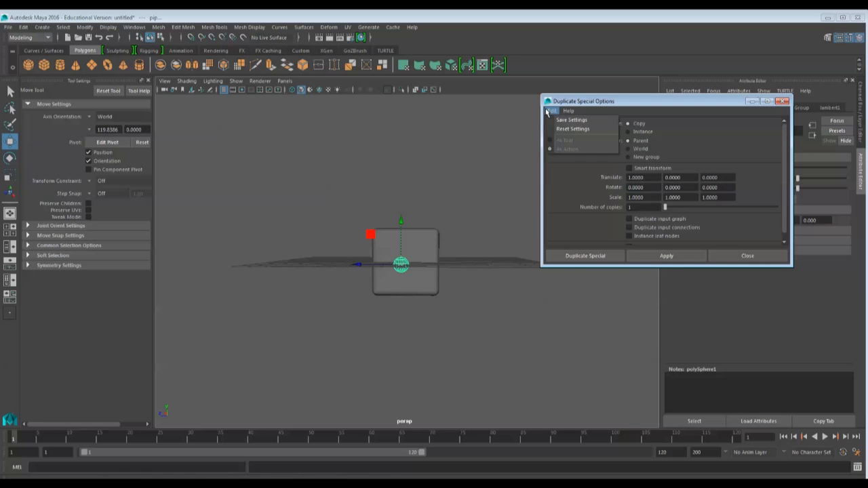
pyautogui.click(562, 132)
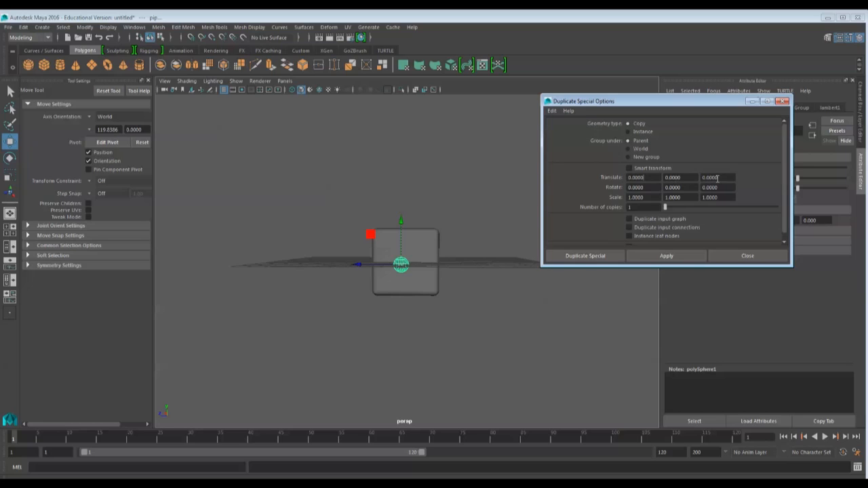
pyautogui.moveTo(720, 178); pyautogui.dragTo(697, 178)
pyautogui.write('1.2')
pyautogui.moveTo(669, 208); pyautogui.dragTo(667, 210)
pyautogui.click(592, 255)
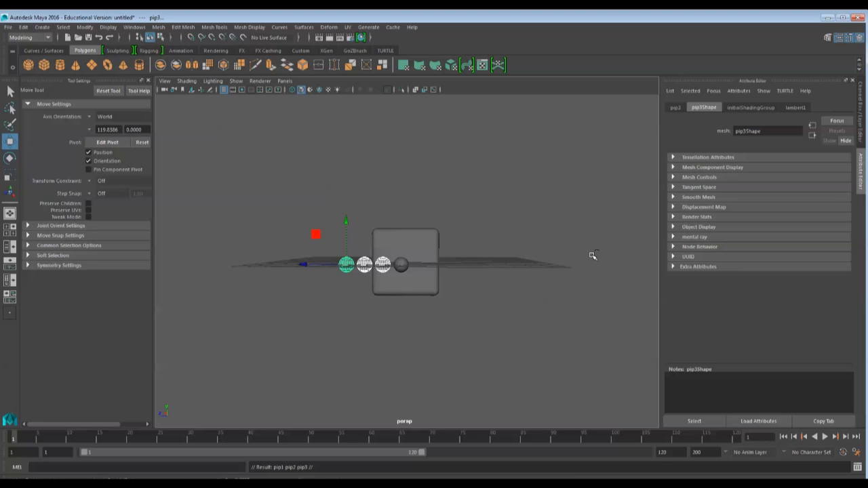
# Undo the duplication and use Duplicate Special to make only two copies of the pip, offset 1.2 along Z
pyautogui.hotkey('ctrl', 'z')
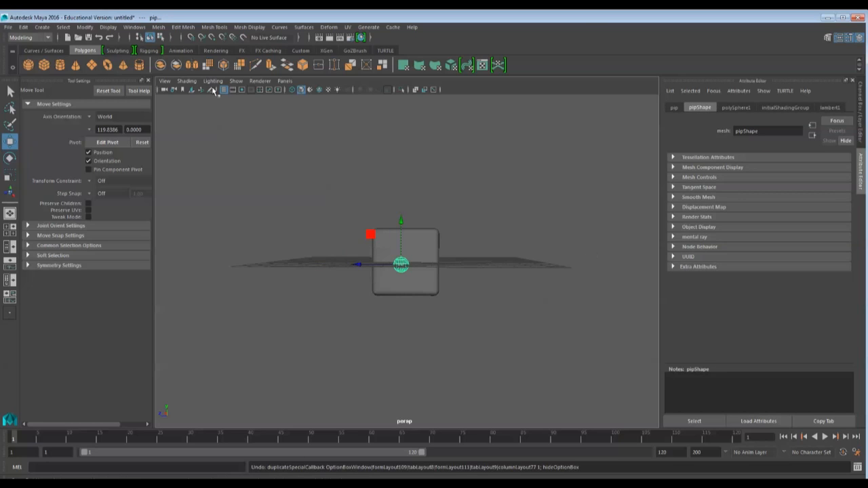
pyautogui.click(23, 27)
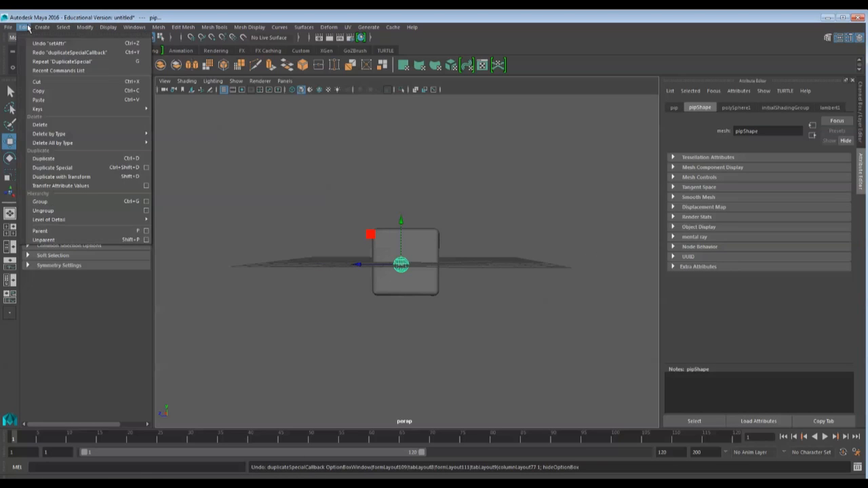
pyautogui.click(145, 167)
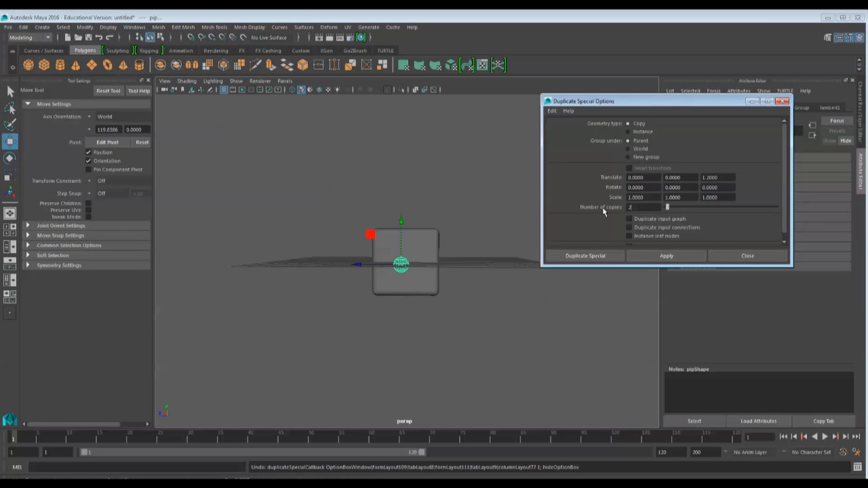
pyautogui.click(589, 255)
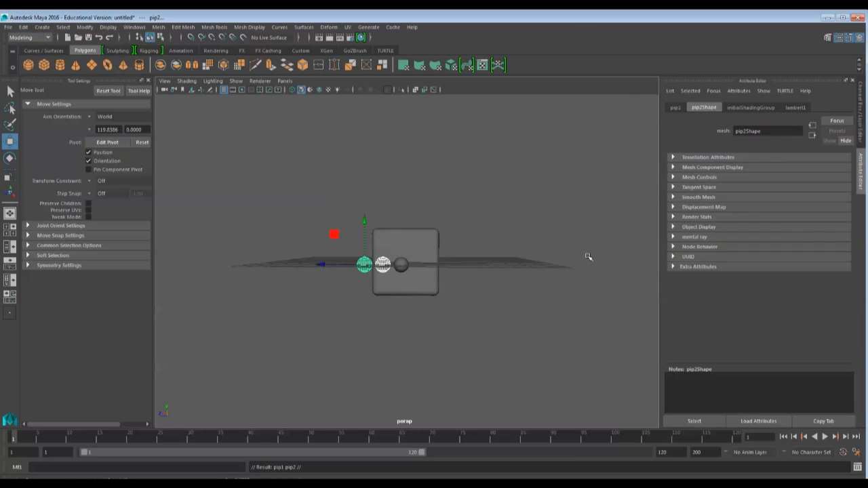
# Duplicate the row of three pips with Duplicate Special, using two copies offset 1.2 along Y and 0 along Z
pyautogui.click(402, 264)
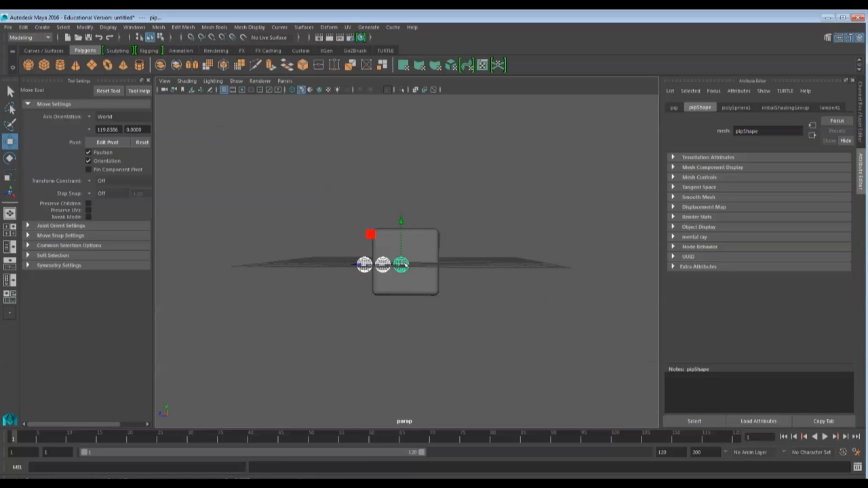
pyautogui.click(24, 27)
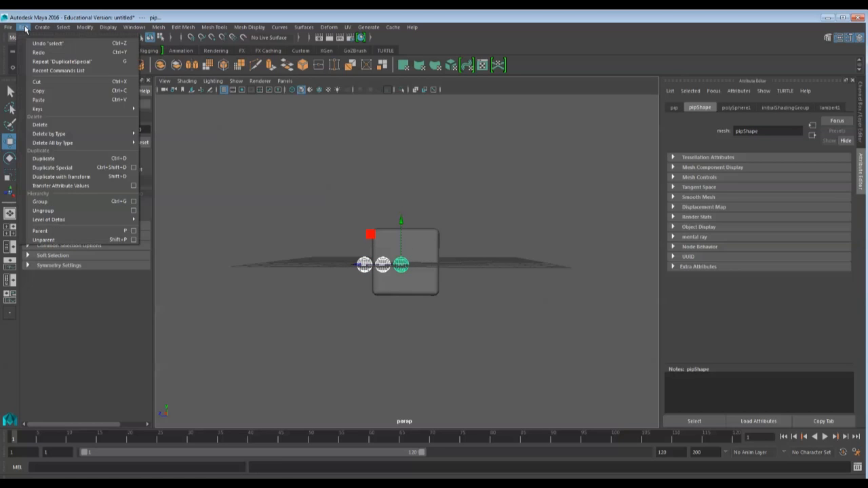
pyautogui.click(134, 167)
pyautogui.click(693, 178)
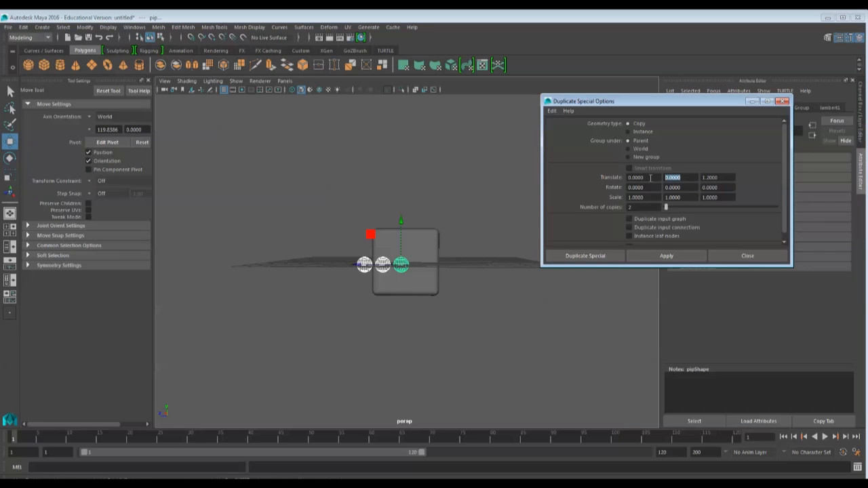
pyautogui.write('1.2')
pyautogui.press('Tab')
pyautogui.write('0')
pyautogui.press('Tab')
pyautogui.click(601, 255)
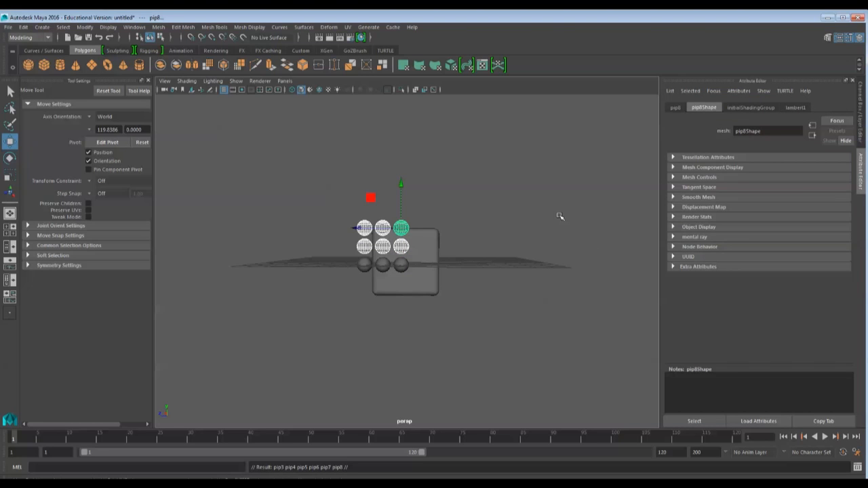
# Select all nine pips and move them along X, farther away from the cube
pyautogui.keyDown('alt'); pyautogui.moveTo(481, 296); pyautogui.dragTo(400, 302); pyautogui.keyUp('alt')
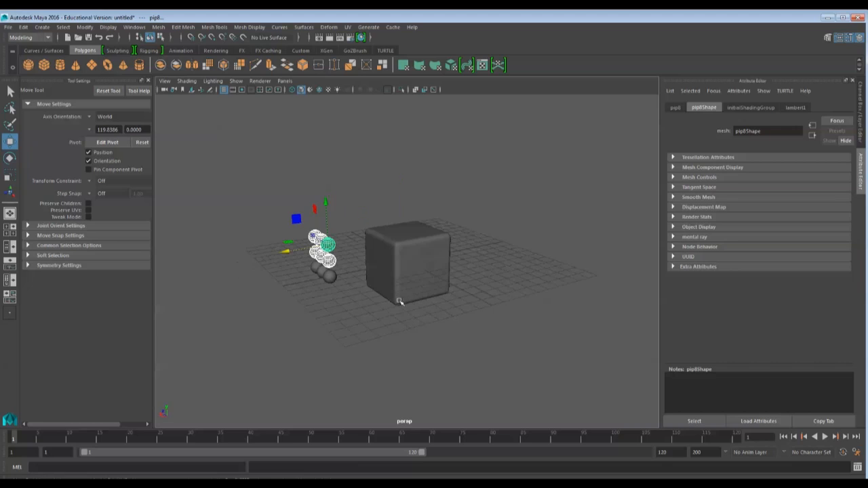
pyautogui.click(285, 252)
pyautogui.moveTo(341, 295); pyautogui.dragTo(296, 221)
pyautogui.moveTo(287, 252); pyautogui.dragTo(159, 269)
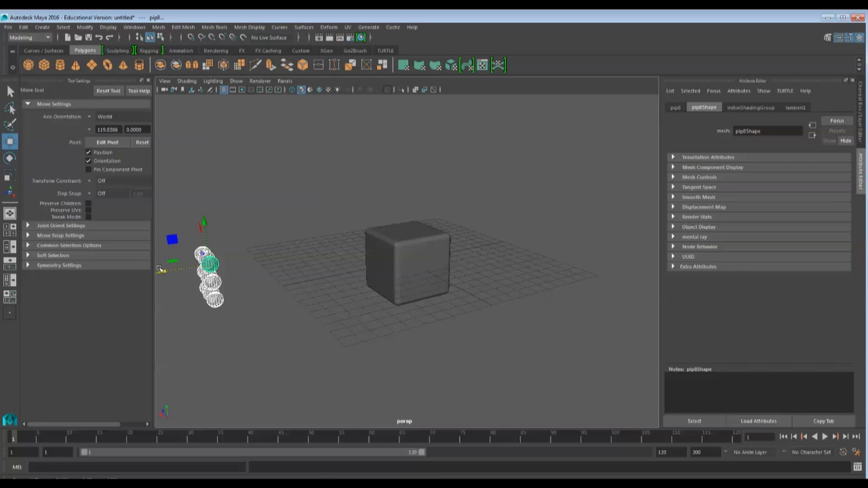
# Duplicate the nine pips and move the copies along X back toward the cube
pyautogui.hotkey('ctrl', 'd')
pyautogui.moveTo(161, 269); pyautogui.dragTo(270, 259)
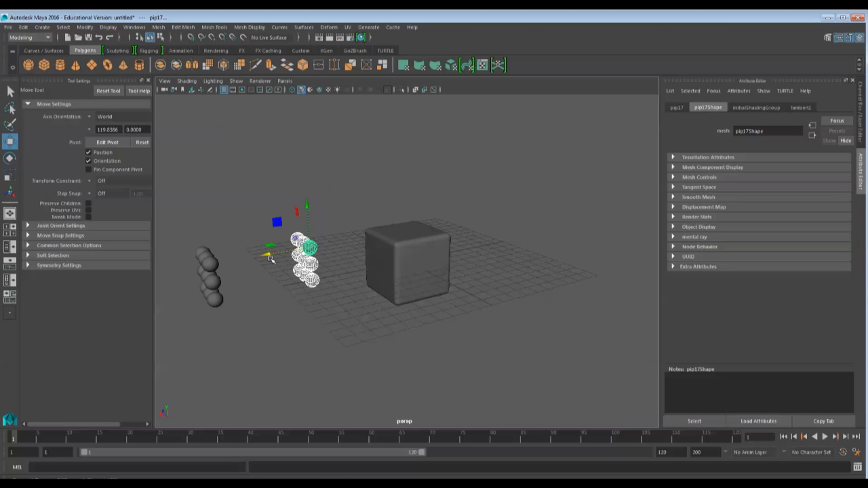
pyautogui.click(10, 230)
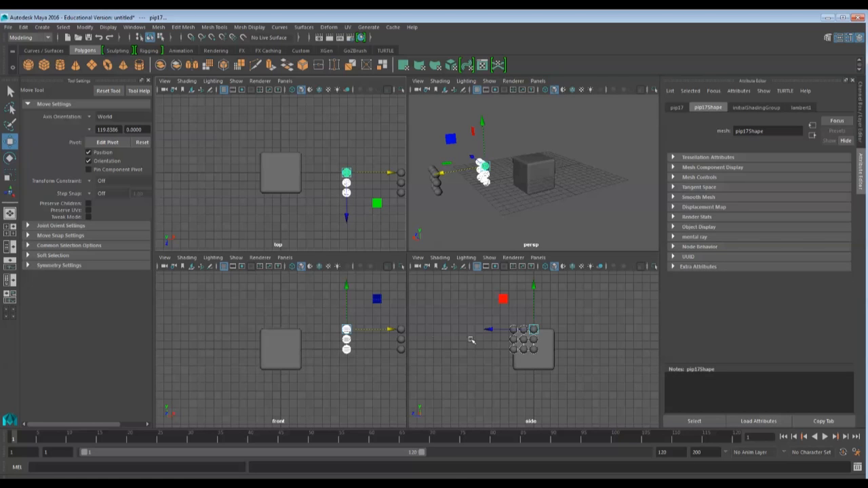
pyautogui.click(577, 357)
pyautogui.press('space')
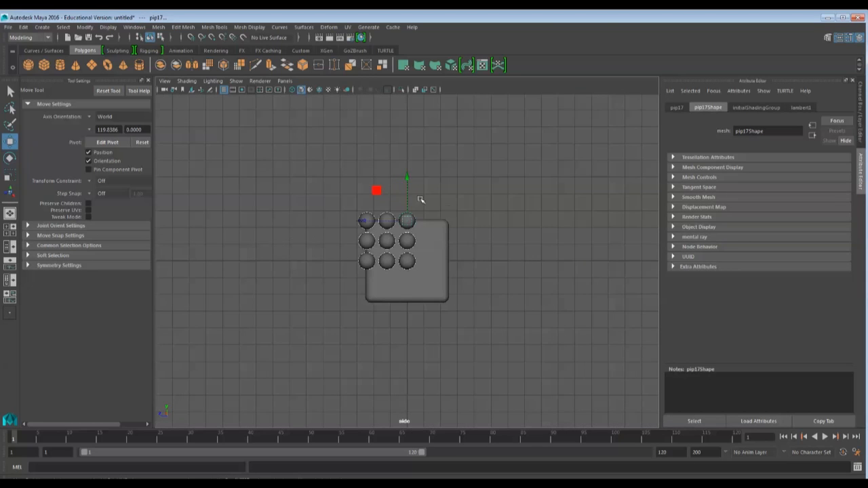
pyautogui.moveTo(387, 200); pyautogui.dragTo(393, 205)
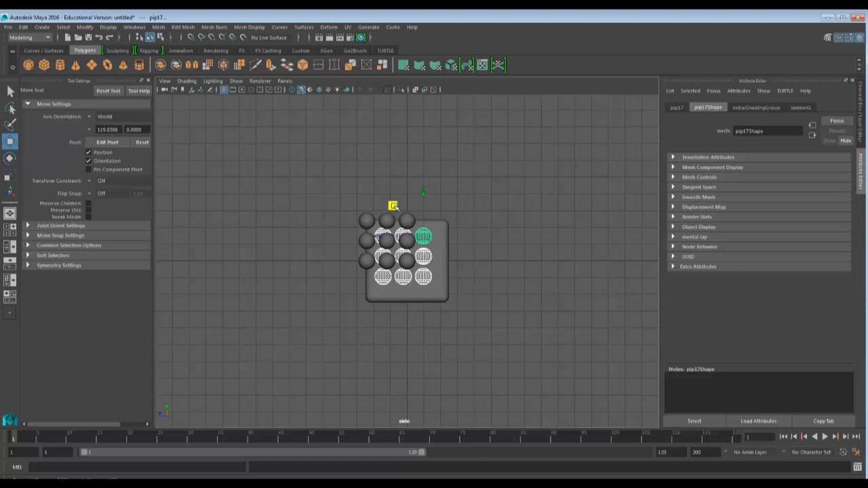
pyautogui.hotkey('ctrl', 'z')
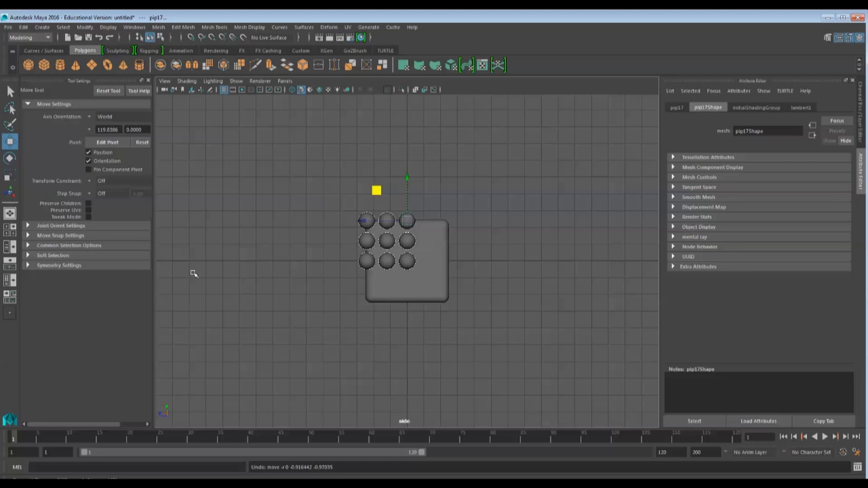
pyautogui.click(11, 212)
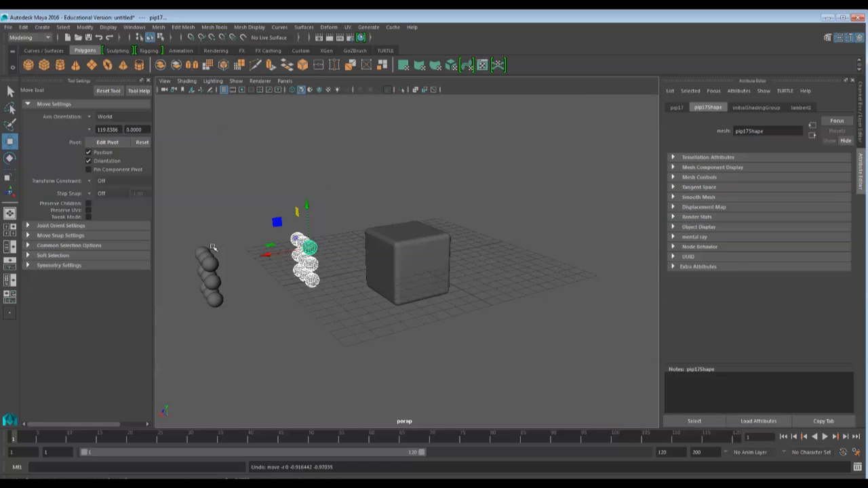
# Select both sets of nine pips and move them together in the side view so they are centered on the cube's face
pyautogui.moveTo(172, 217); pyautogui.dragTo(333, 326)
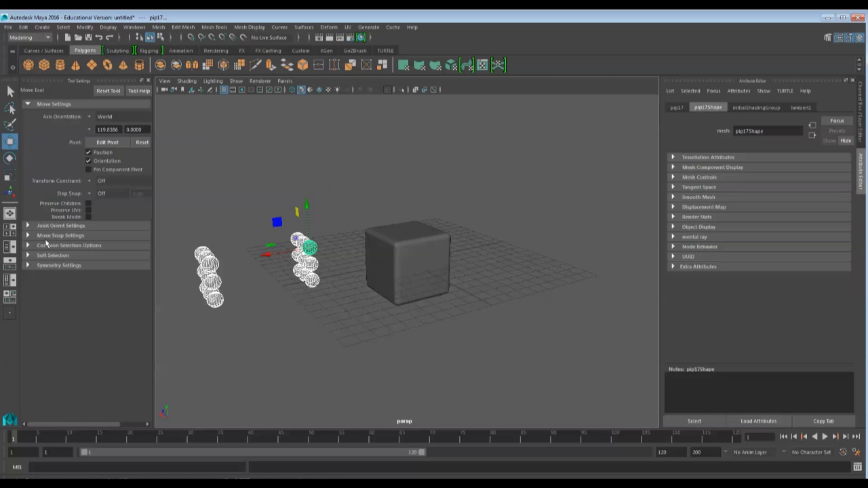
pyautogui.click(11, 229)
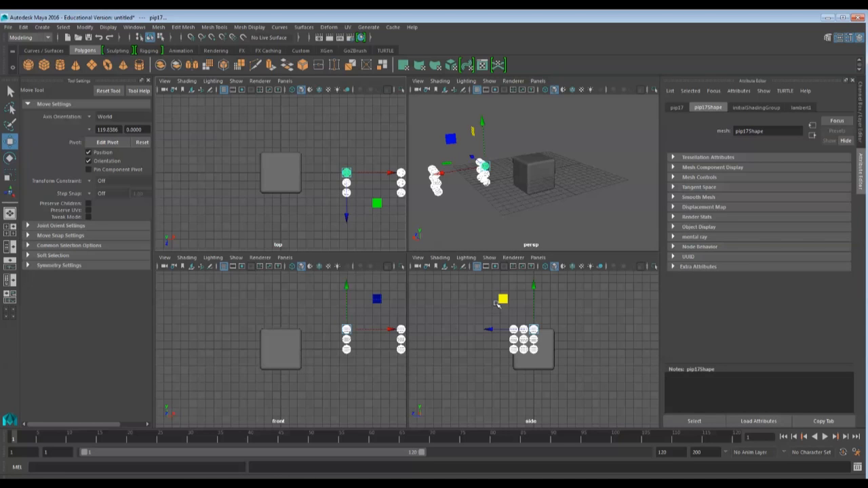
pyautogui.moveTo(503, 298); pyautogui.dragTo(513, 308)
pyautogui.scroll(5, 592, 336)
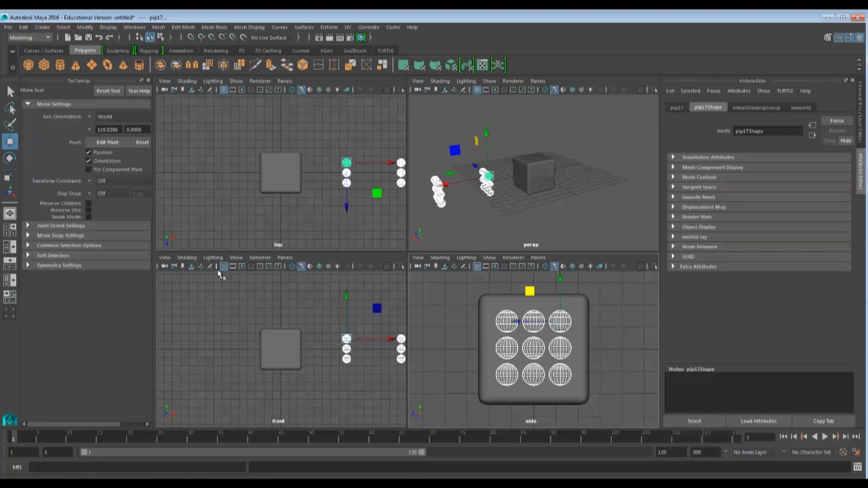
# Show the front view in wireframe and move the nearer nine pips along X until they are half embedded in the cube's side
pyautogui.click(295, 268)
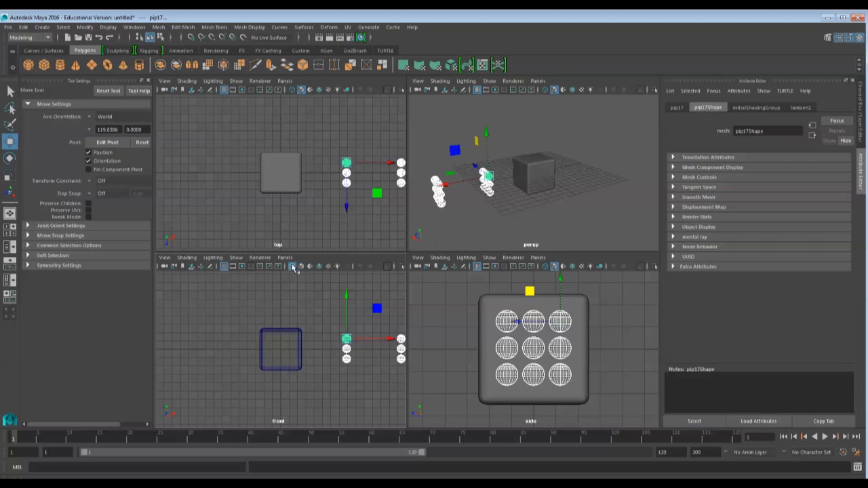
pyautogui.click(317, 322)
pyautogui.moveTo(332, 331); pyautogui.dragTo(363, 370)
pyautogui.moveTo(391, 339); pyautogui.dragTo(364, 339)
pyautogui.press('space')
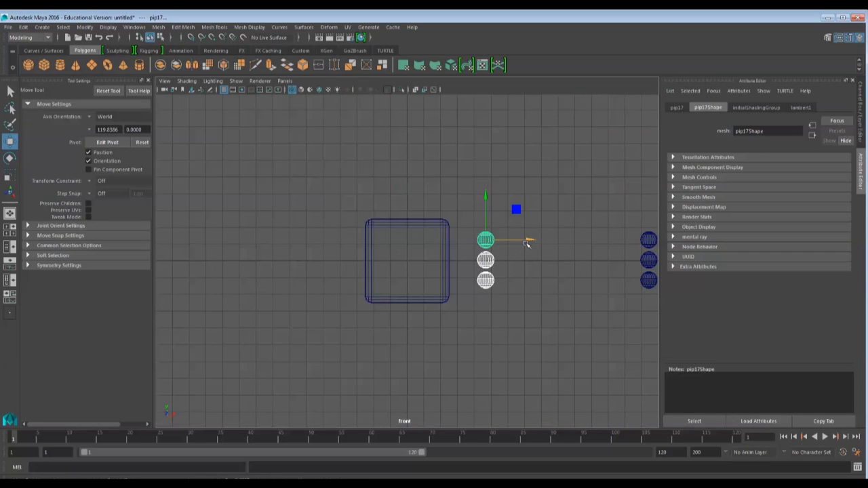
pyautogui.moveTo(529, 240); pyautogui.dragTo(493, 251)
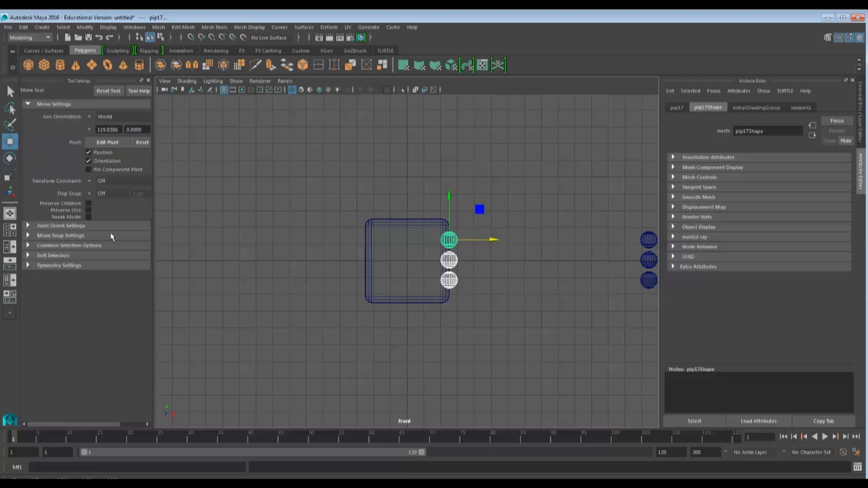
# Delete the four mid-edge pips on the cube's face, leaving the corner and center pips as a five
pyautogui.click(11, 229)
pyautogui.scroll(3, 471, 195)
pyautogui.scroll(1, 458, 222)
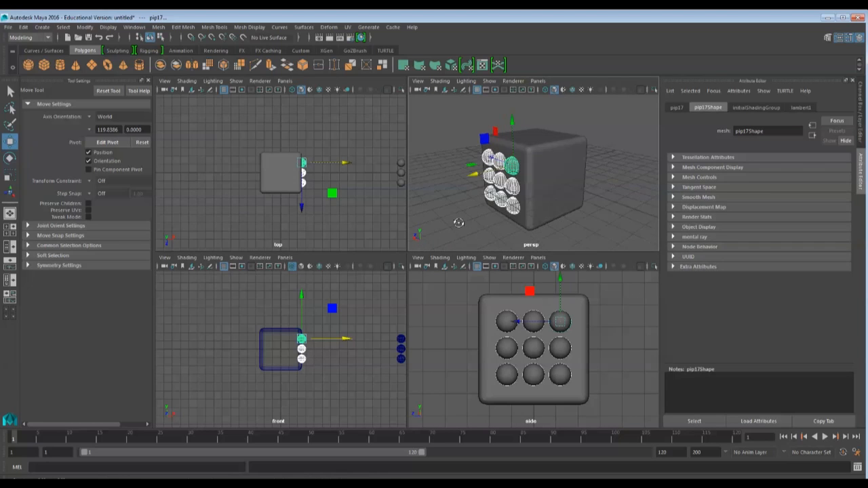
pyautogui.keyDown('alt'); pyautogui.moveTo(458, 223); pyautogui.dragTo(467, 216); pyautogui.keyUp('alt')
pyautogui.click(467, 214)
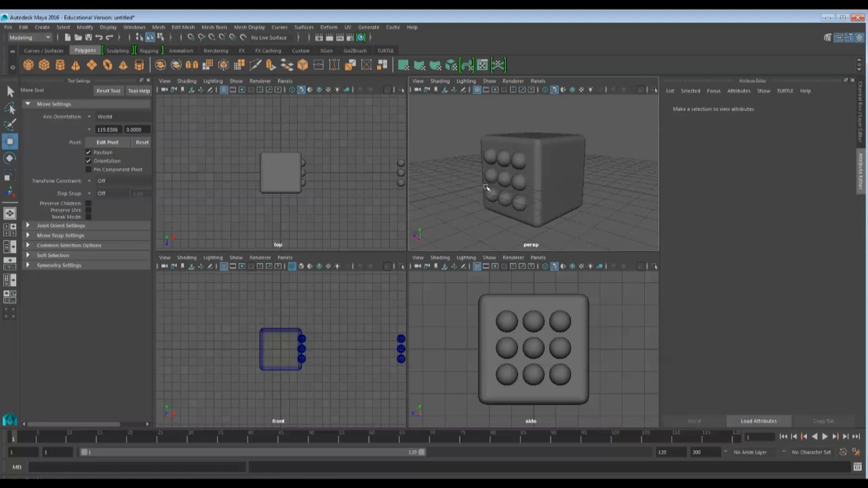
pyautogui.click(491, 176)
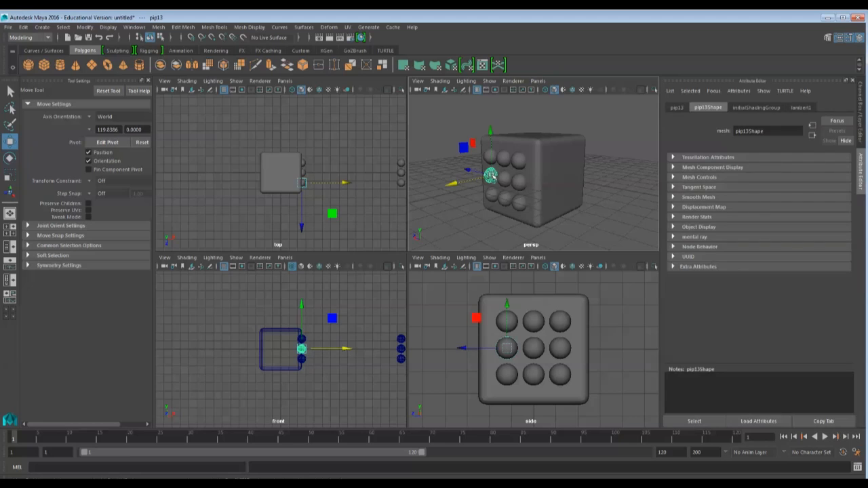
pyautogui.press('Delete')
pyautogui.click(505, 160)
pyautogui.press('Delete')
pyautogui.click(518, 181)
pyautogui.press('Delete')
pyautogui.click(506, 196)
pyautogui.press('Delete')
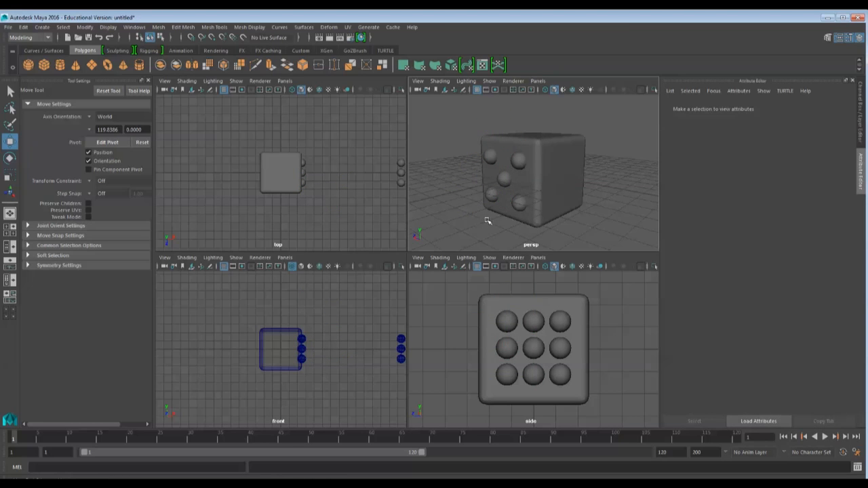
# Subtract the five embedded pips from the cube with a Boolean Difference
pyautogui.click(556, 152)
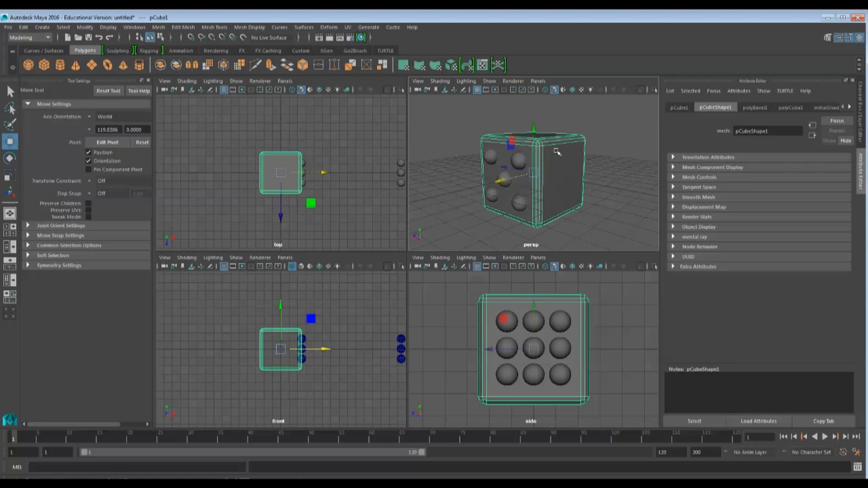
pyautogui.click(520, 158)
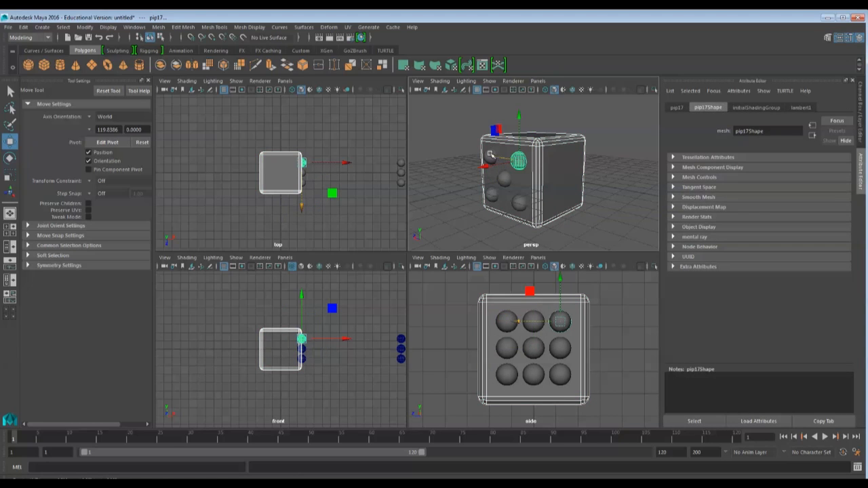
pyautogui.keyDown('shift'); pyautogui.click(489, 157); pyautogui.keyUp('shift')
pyautogui.keyDown('shift'); pyautogui.click(504, 178); pyautogui.keyUp('shift')
pyautogui.keyDown('shift'); pyautogui.click(491, 195); pyautogui.keyUp('shift')
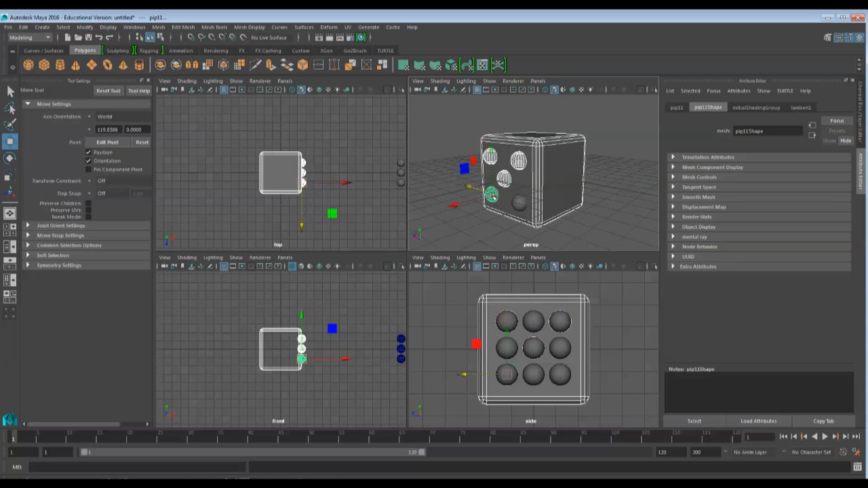
pyautogui.keyDown('shift'); pyautogui.click(520, 203); pyautogui.keyUp('shift')
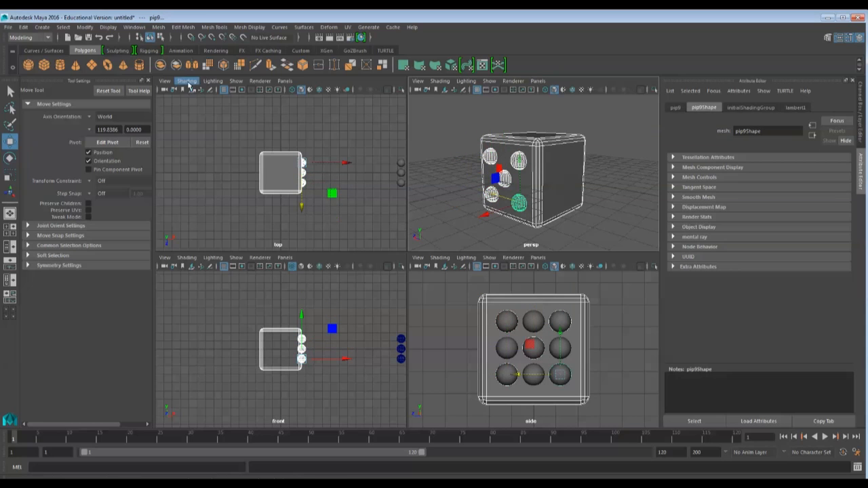
pyautogui.click(158, 27)
pyautogui.moveTo(193, 50)
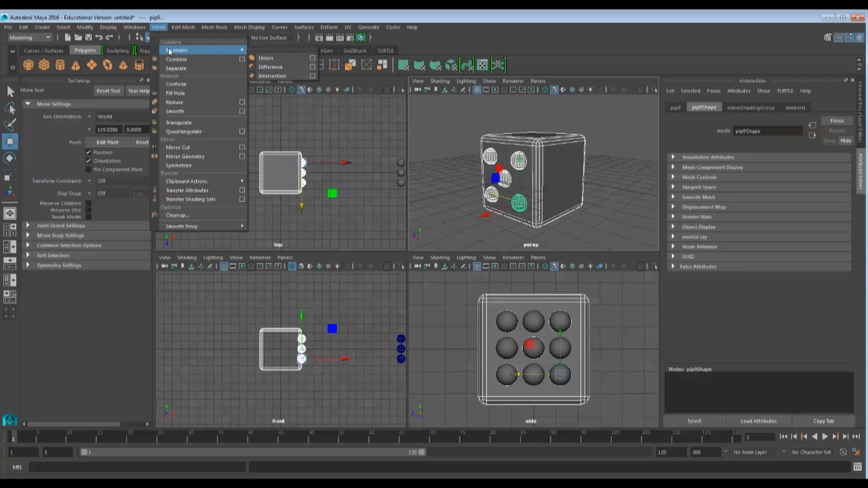
pyautogui.click(270, 68)
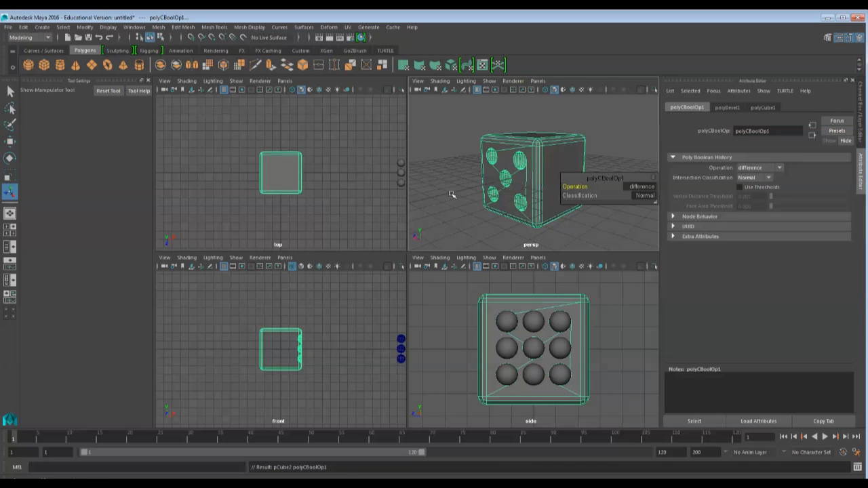
# Duplicate the nine spare pips and move the copies along X to the opposite side of the cube, at about -9
pyautogui.scroll(-6, 449, 200)
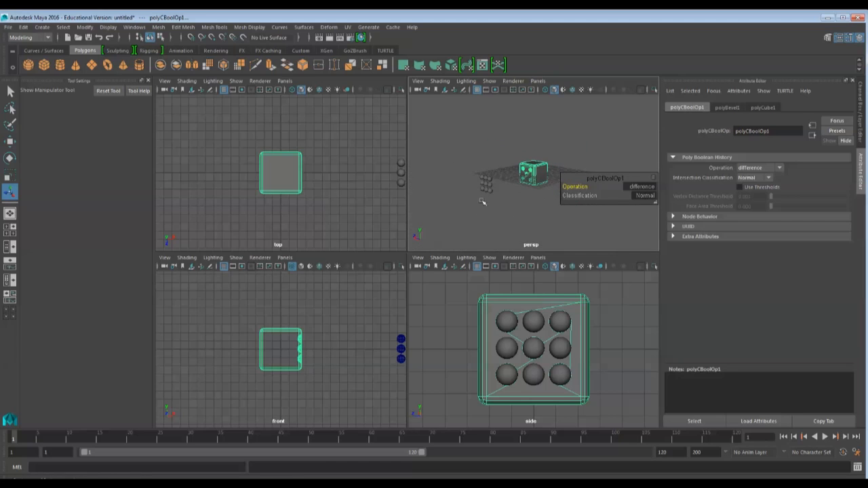
pyautogui.click(481, 180)
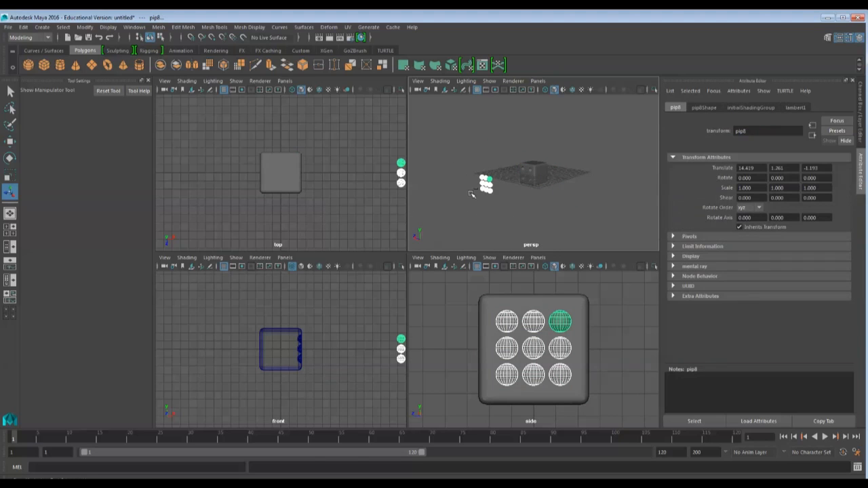
pyautogui.hotkey('ctrl', 'd')
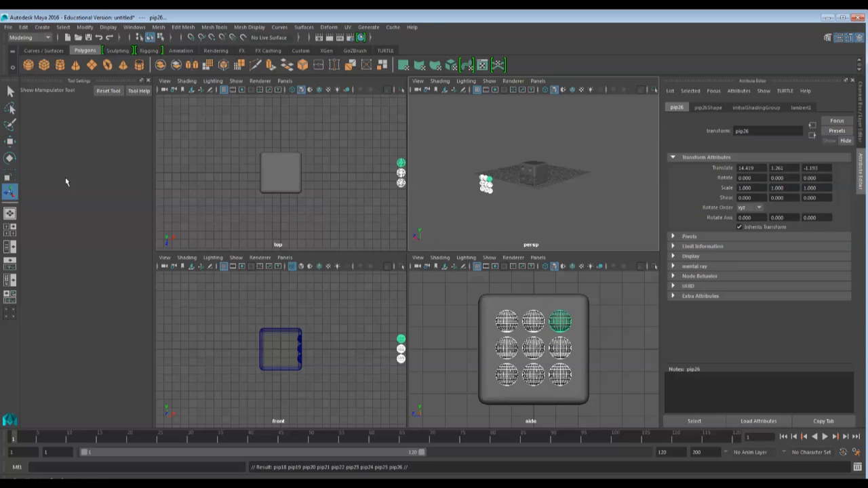
pyautogui.click(10, 141)
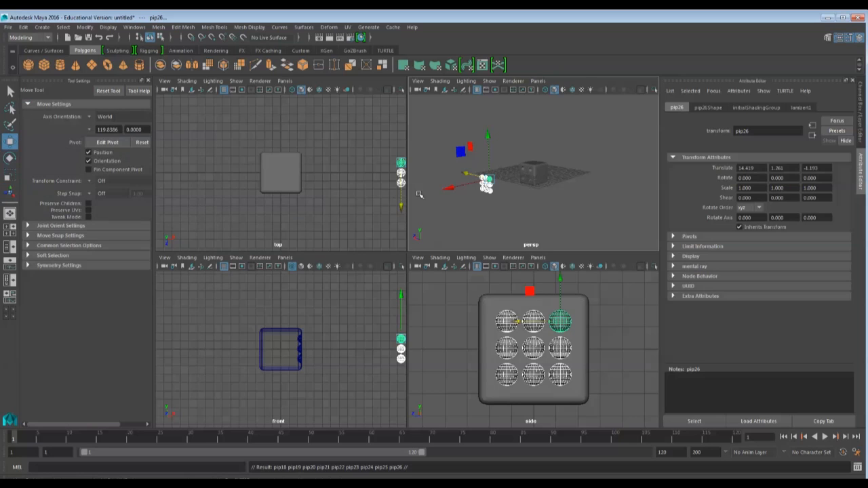
pyautogui.moveTo(449, 188); pyautogui.dragTo(570, 194)
pyautogui.scroll(5, 576, 200)
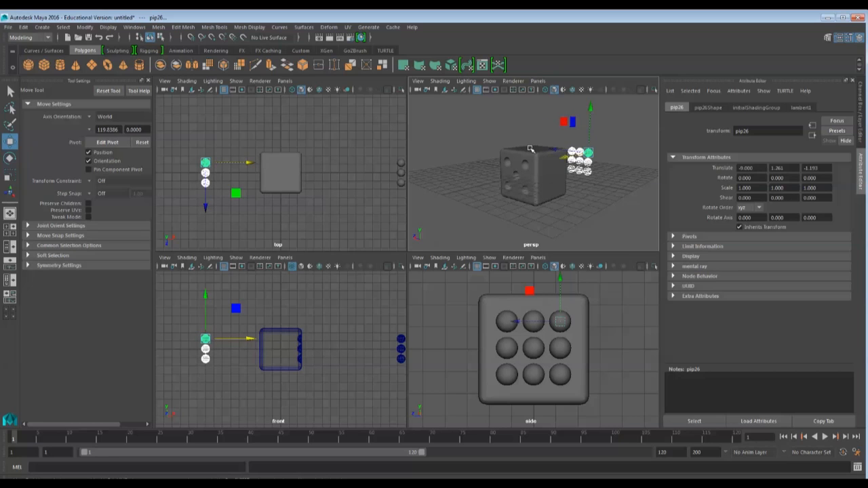
# Group the nine copied pips and rotate the group 90 degrees about Z so they sit below the cube
pyautogui.click(23, 27)
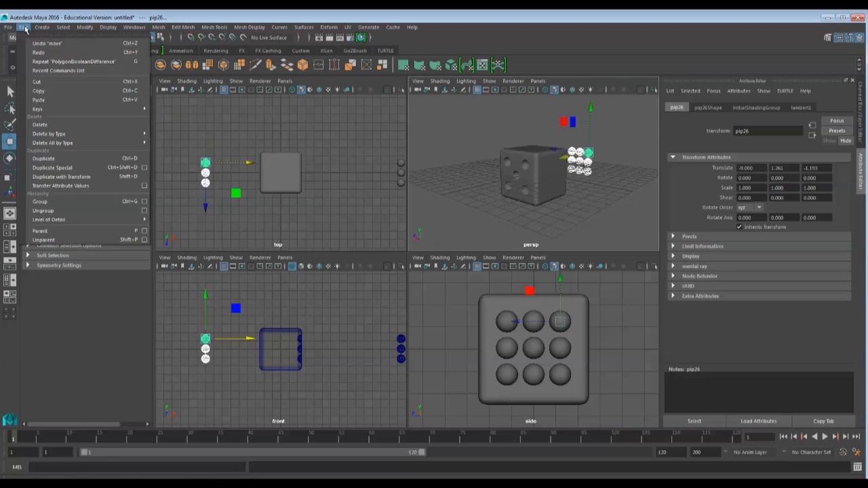
pyautogui.click(49, 203)
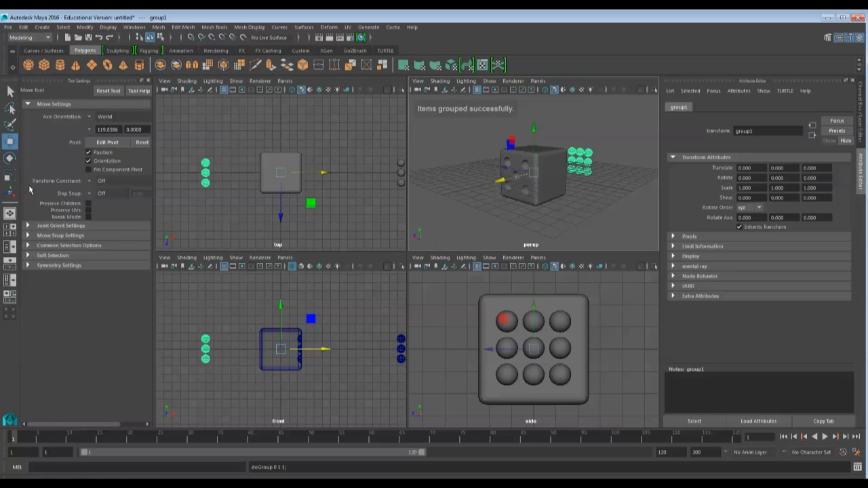
pyautogui.click(10, 157)
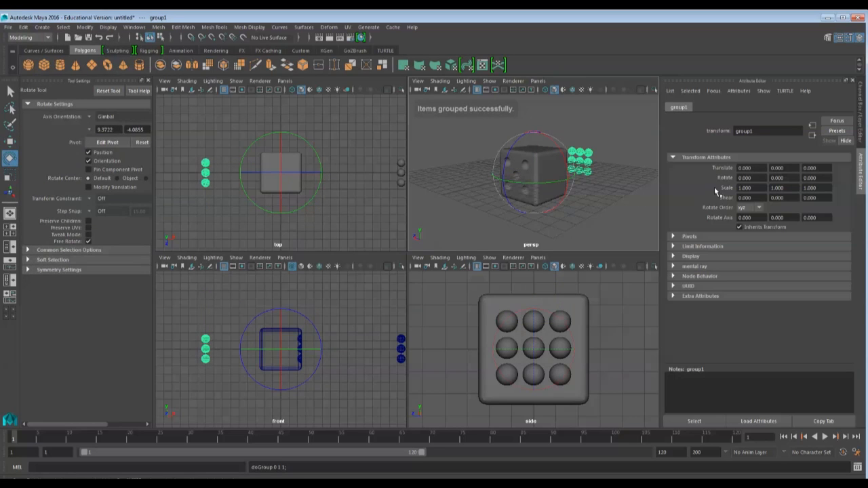
pyautogui.doubleClick(807, 177)
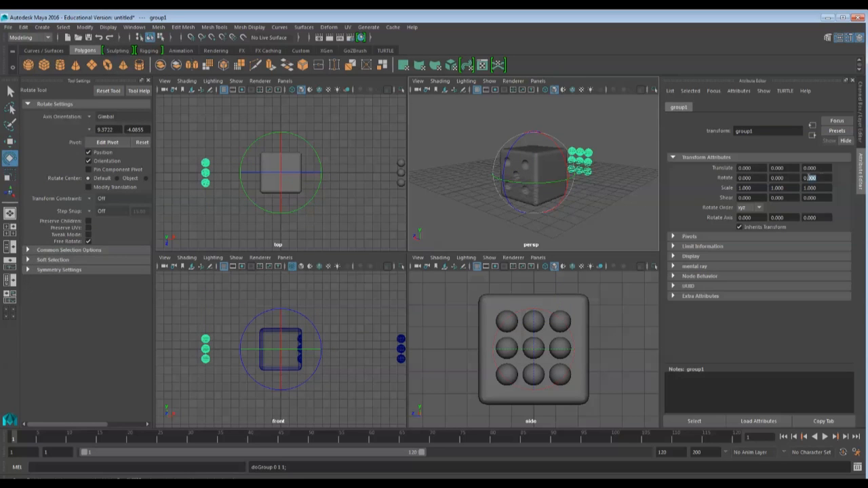
pyautogui.write('90')
pyautogui.press('Return')
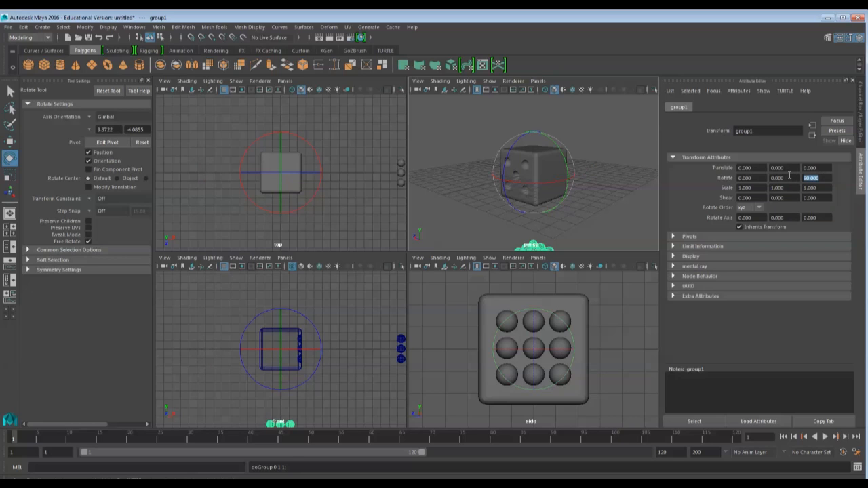
# Duplicate the nine pips below the cube and raise the copies vertically to just above its upper face
pyautogui.scroll(-3, 615, 228)
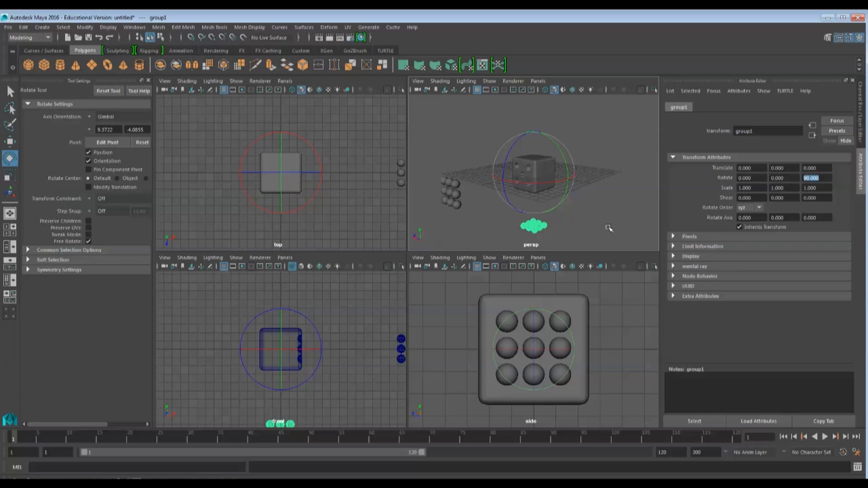
pyautogui.click(606, 225)
pyautogui.moveTo(546, 233); pyautogui.dragTo(507, 213)
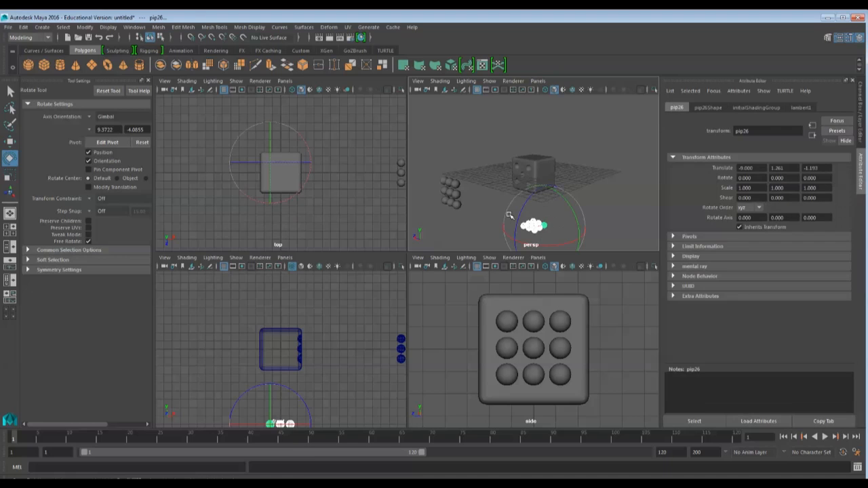
pyautogui.hotkey('ctrl', 'd')
pyautogui.press('w')
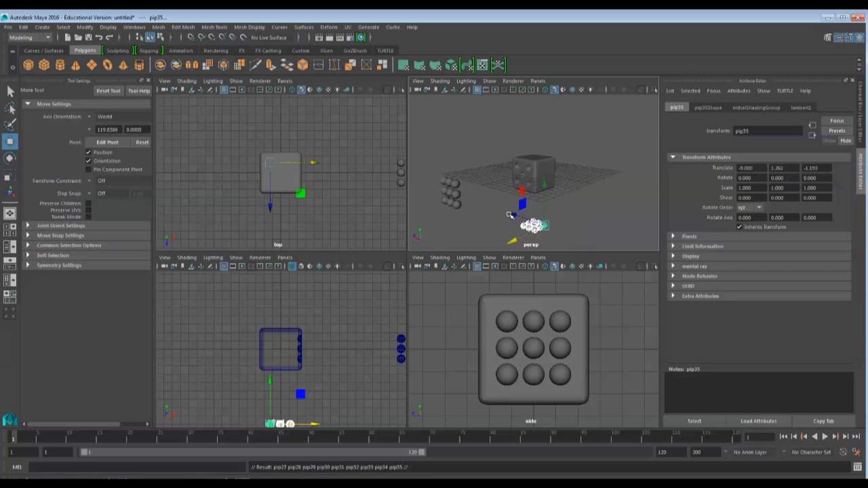
pyautogui.moveTo(547, 190); pyautogui.dragTo(543, 100)
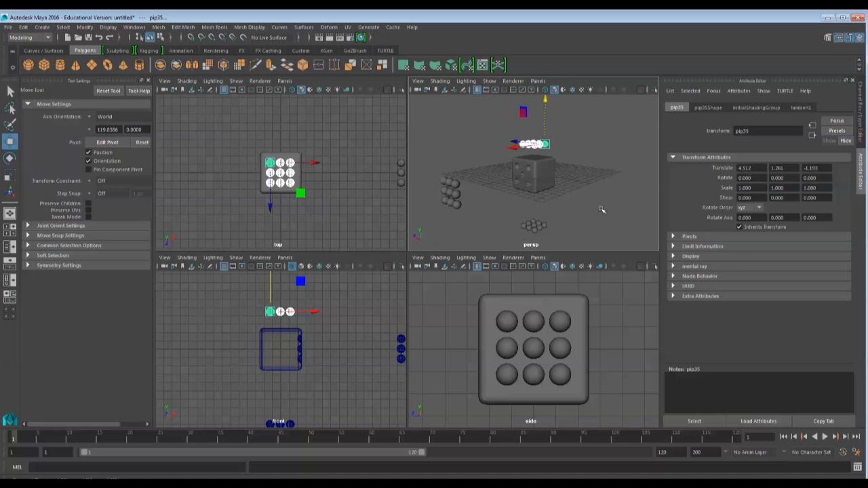